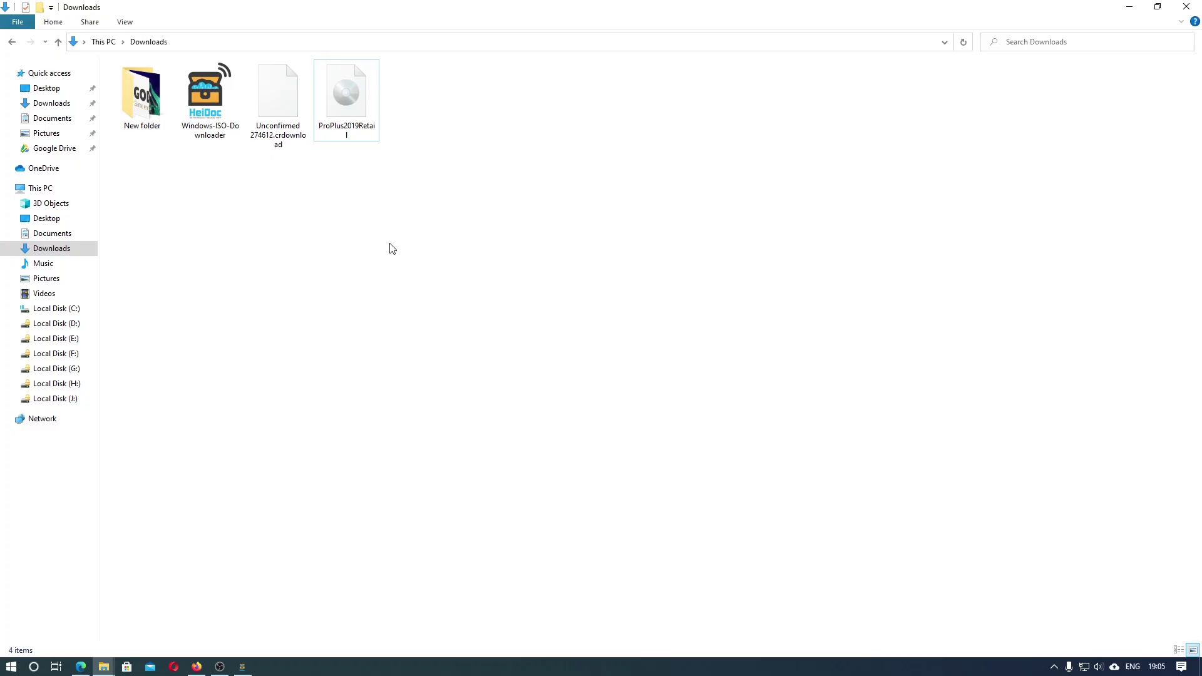
Mount the ProPlus2019Retail ISO from Downloads as DVD Drive (I:)
double_click(354, 120)
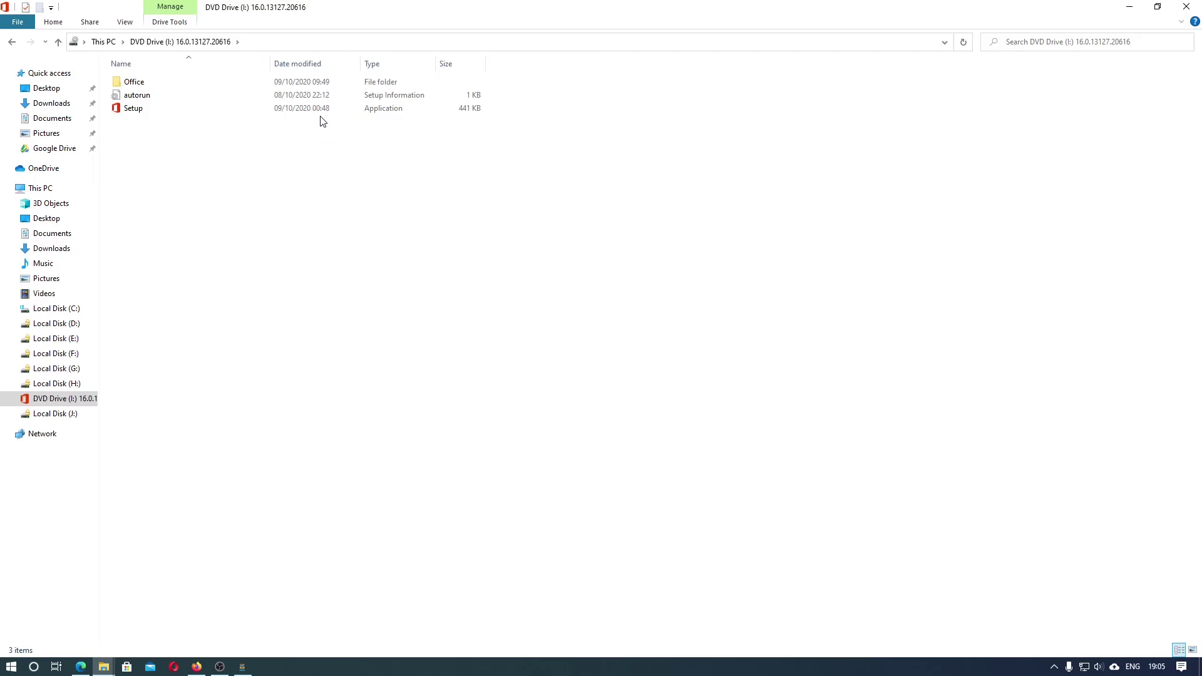
Run Setup from drive I: with administrator approval, dismissing the Google Drive backup popup
double_click(316, 114)
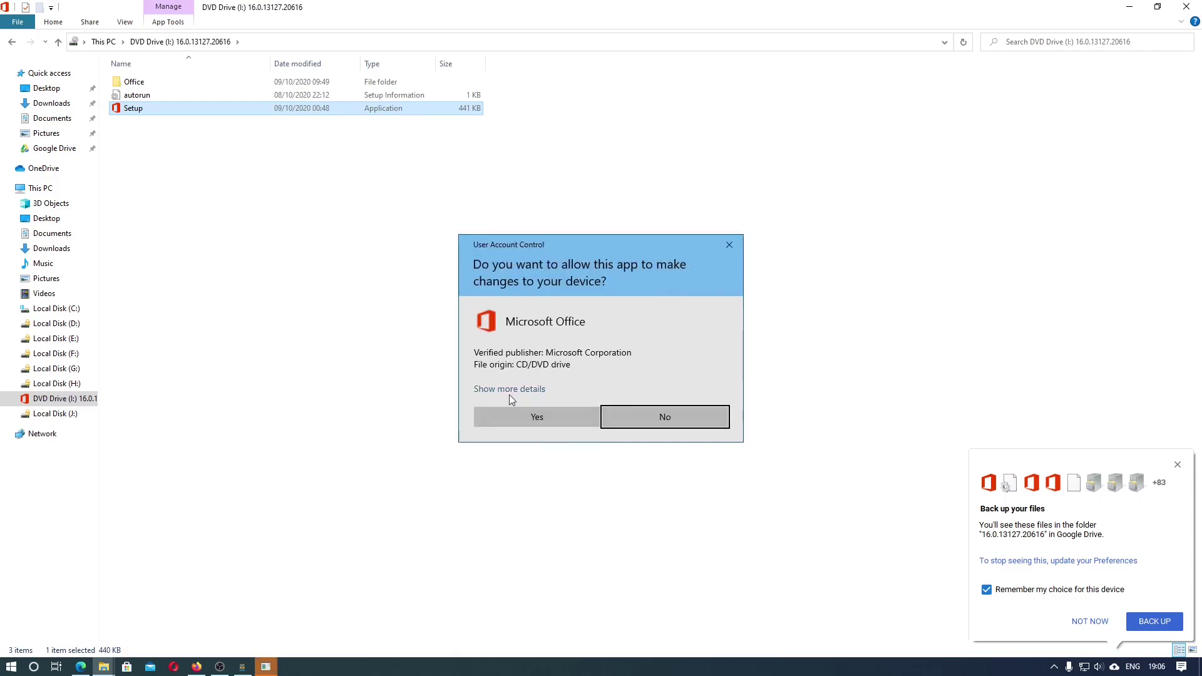
left_click(524, 417)
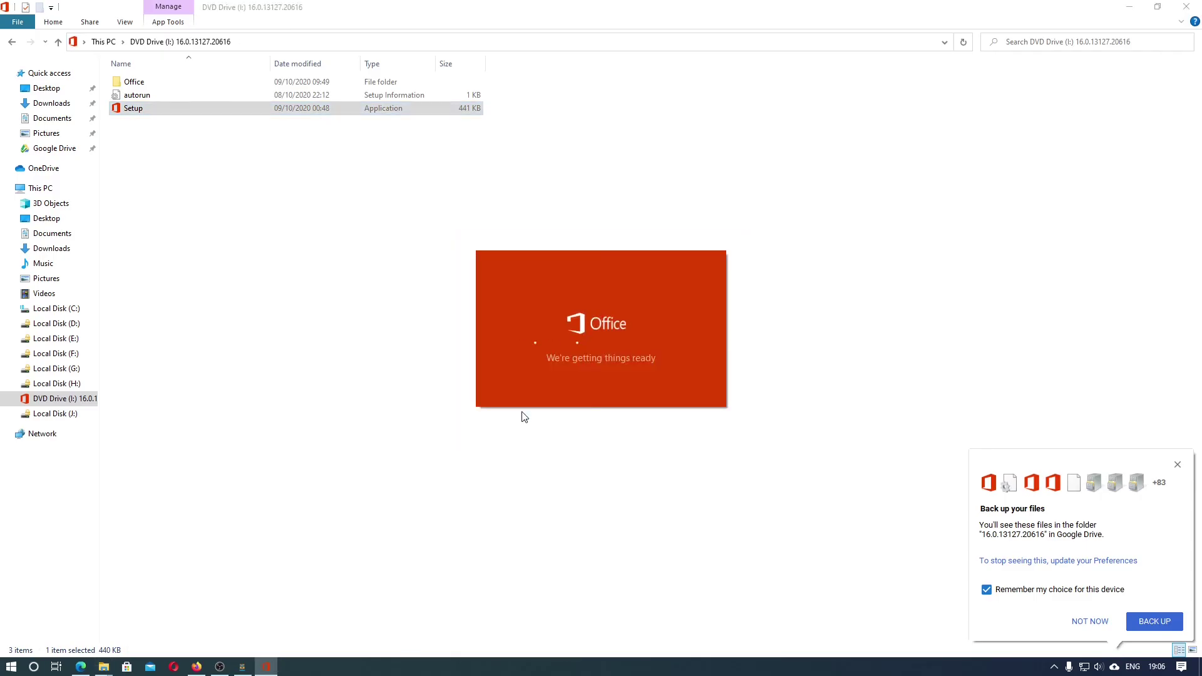
left_click(1092, 622)
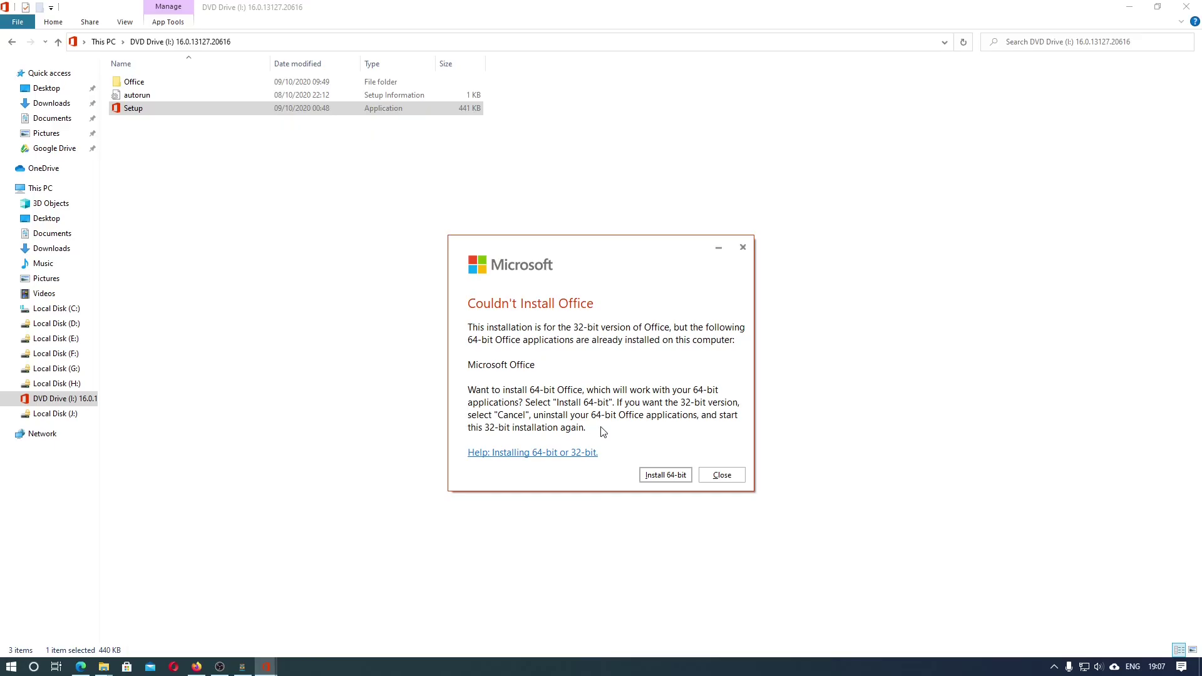
Install the 64-bit Office edition and close the 'You're all set' window when finished
left_click(662, 479)
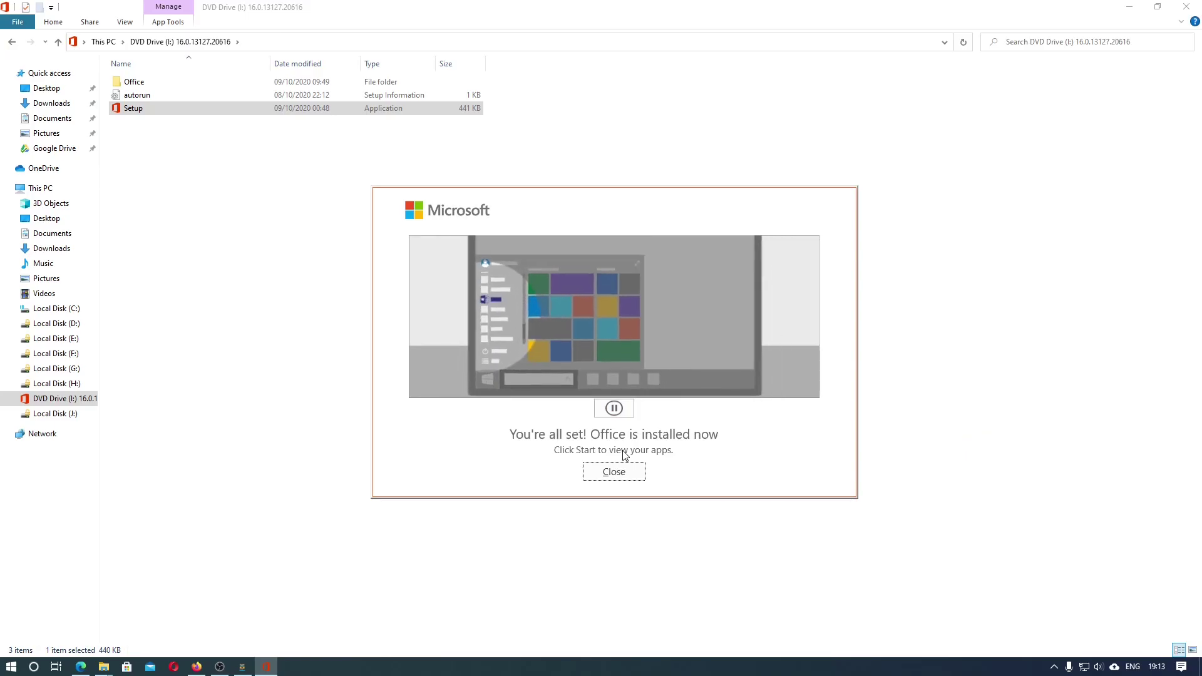
left_click(627, 471)
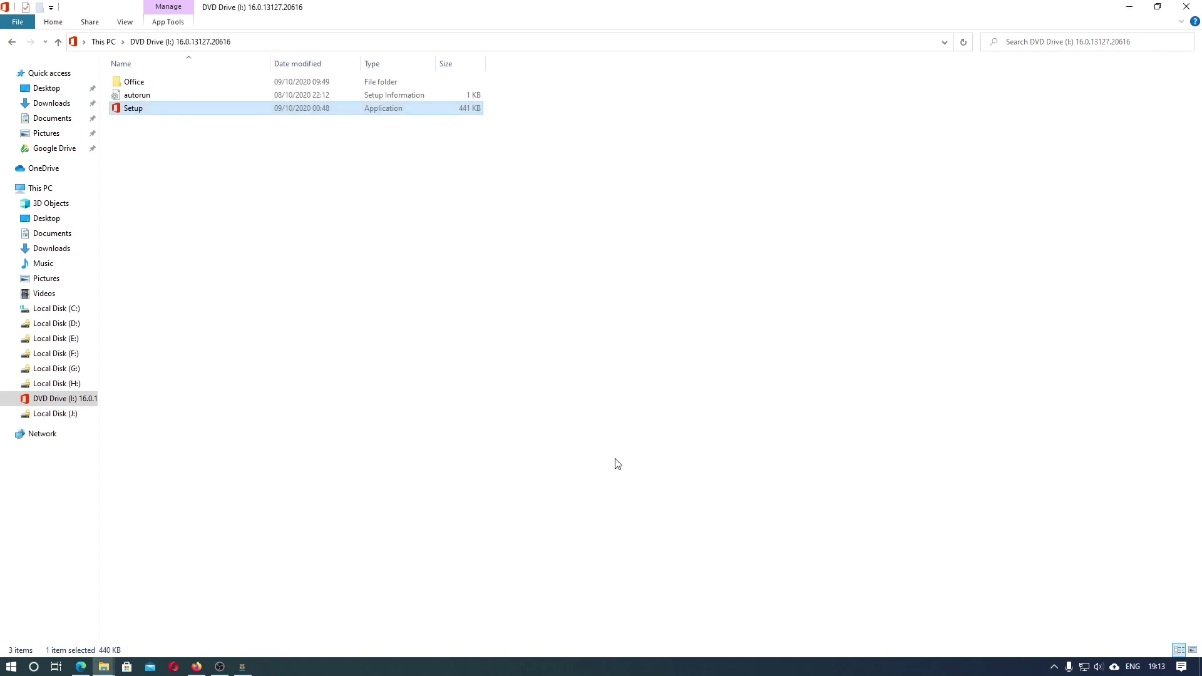
Launch Word from Start, skip the product key prompt, and create Document1 as a blank document
left_click(10, 667)
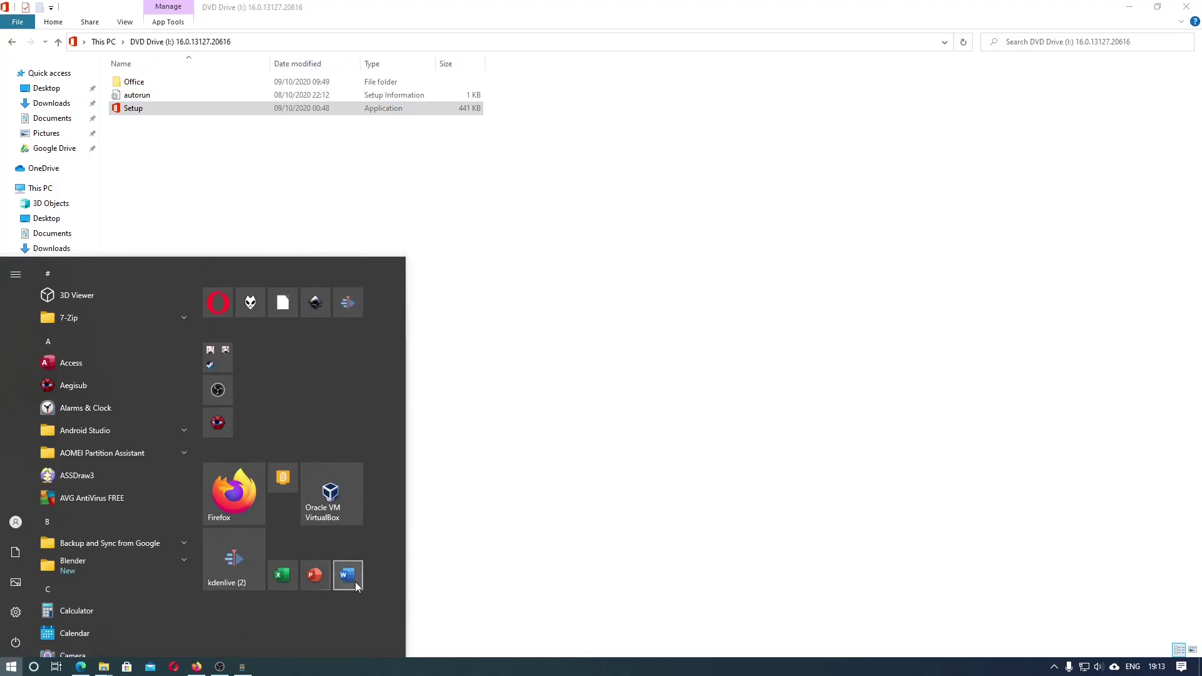
left_click(352, 580)
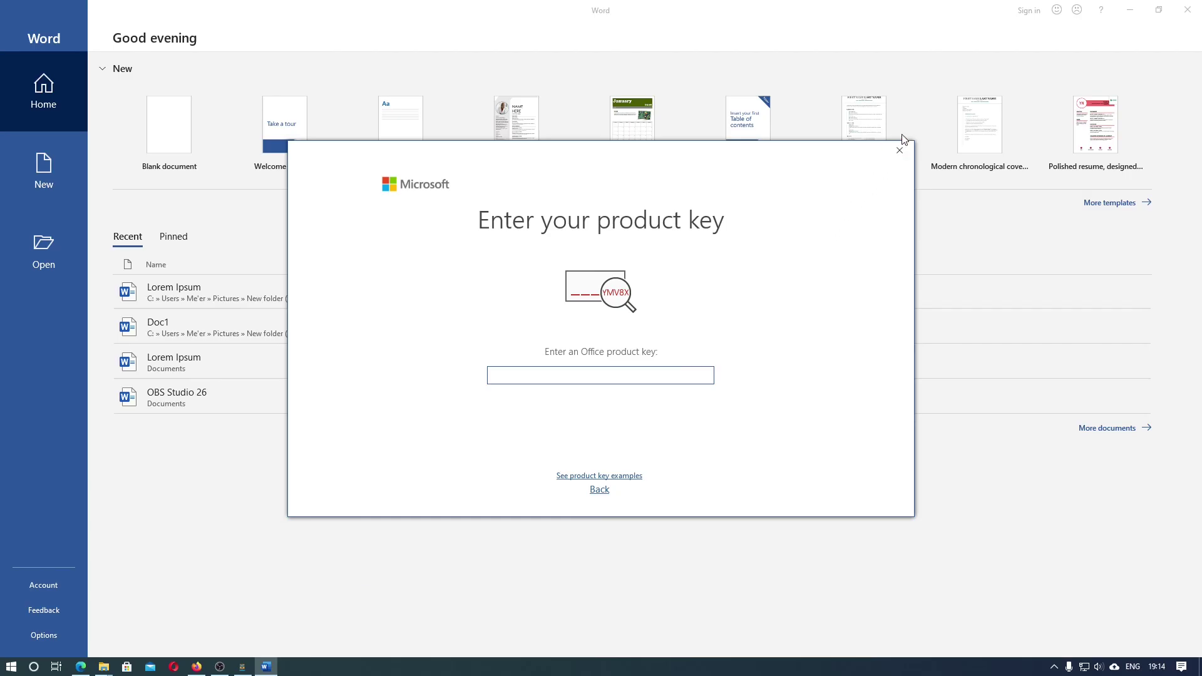
left_click(900, 150)
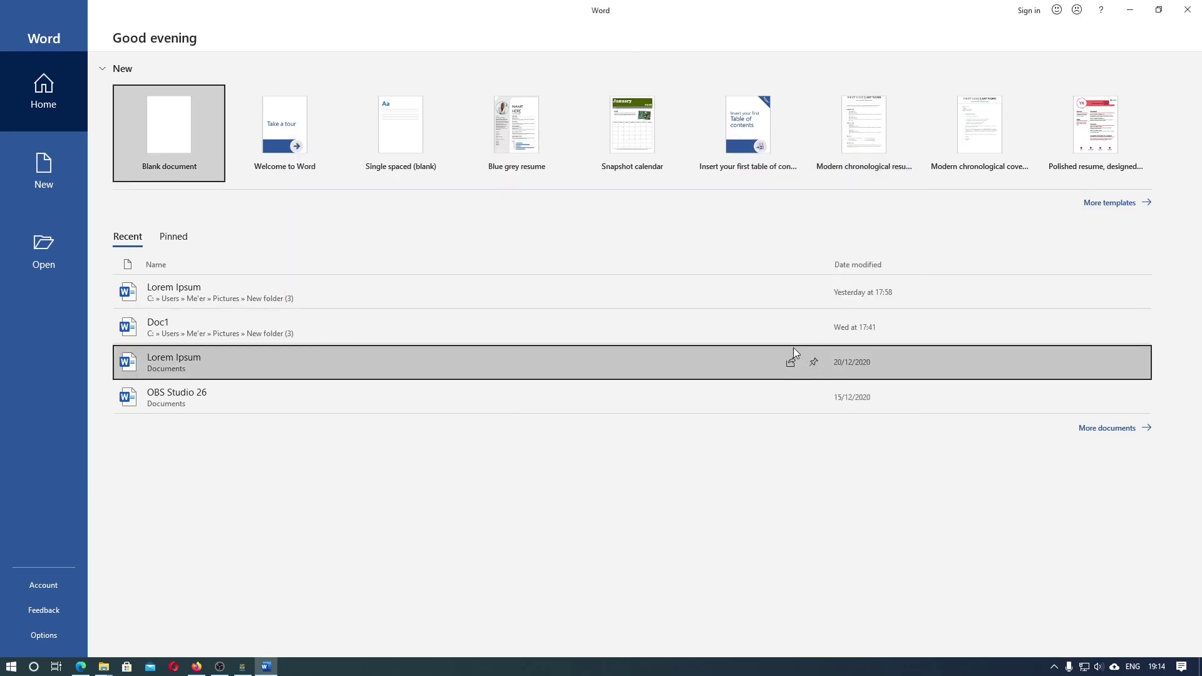
left_click(176, 148)
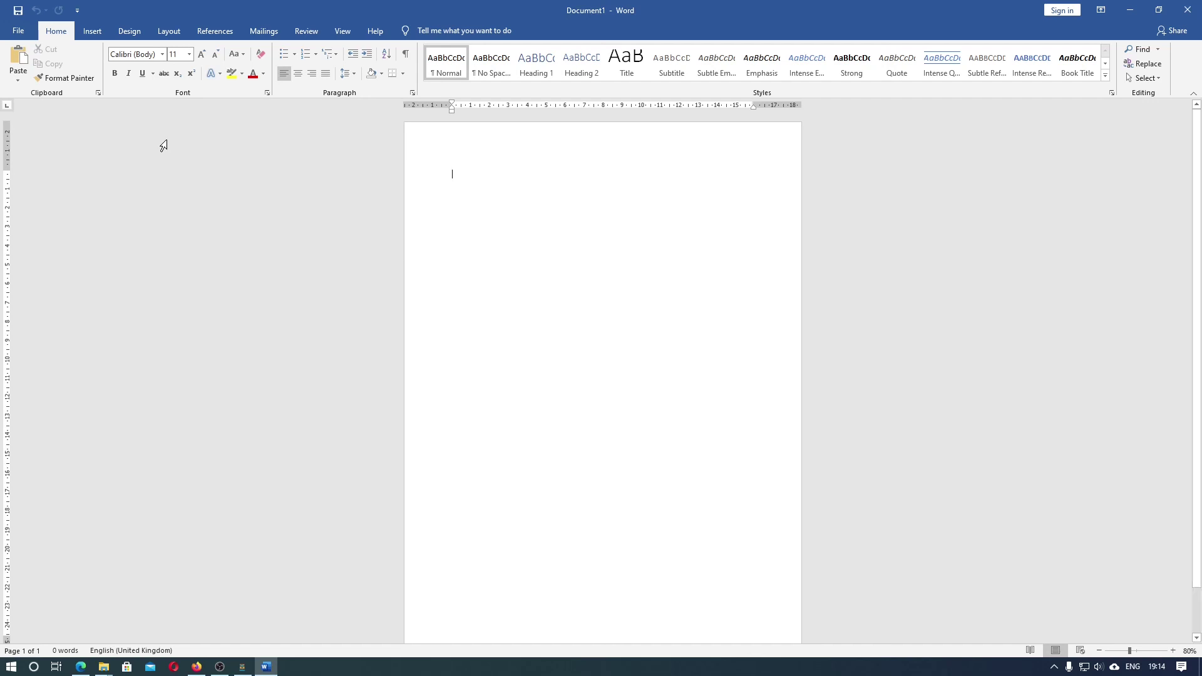
Show Word's Account page with Office Professional Plus 2019 activation and the Update Options choices
left_click(19, 32)
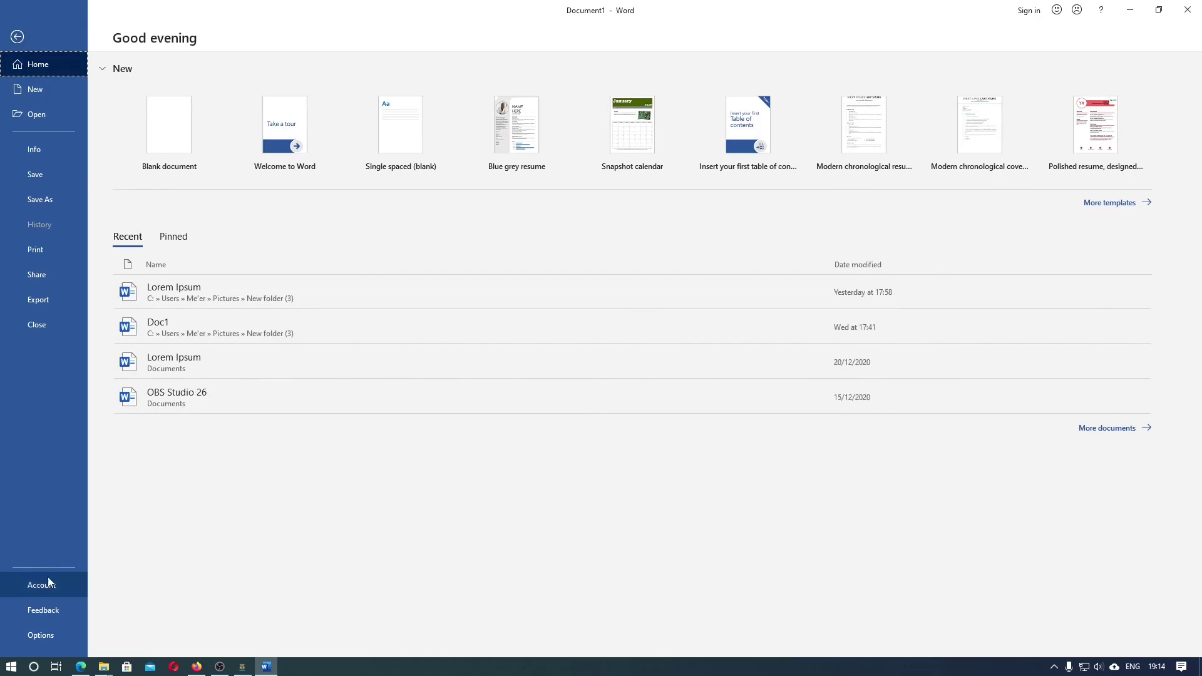
left_click(44, 585)
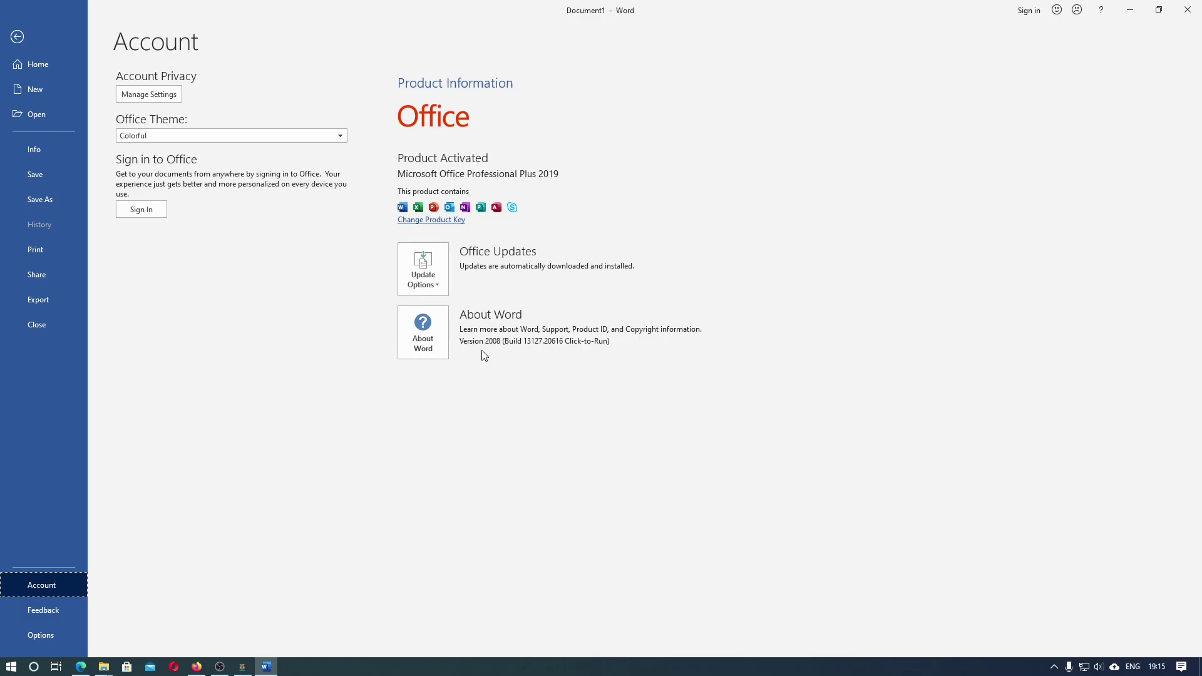
left_click(419, 268)
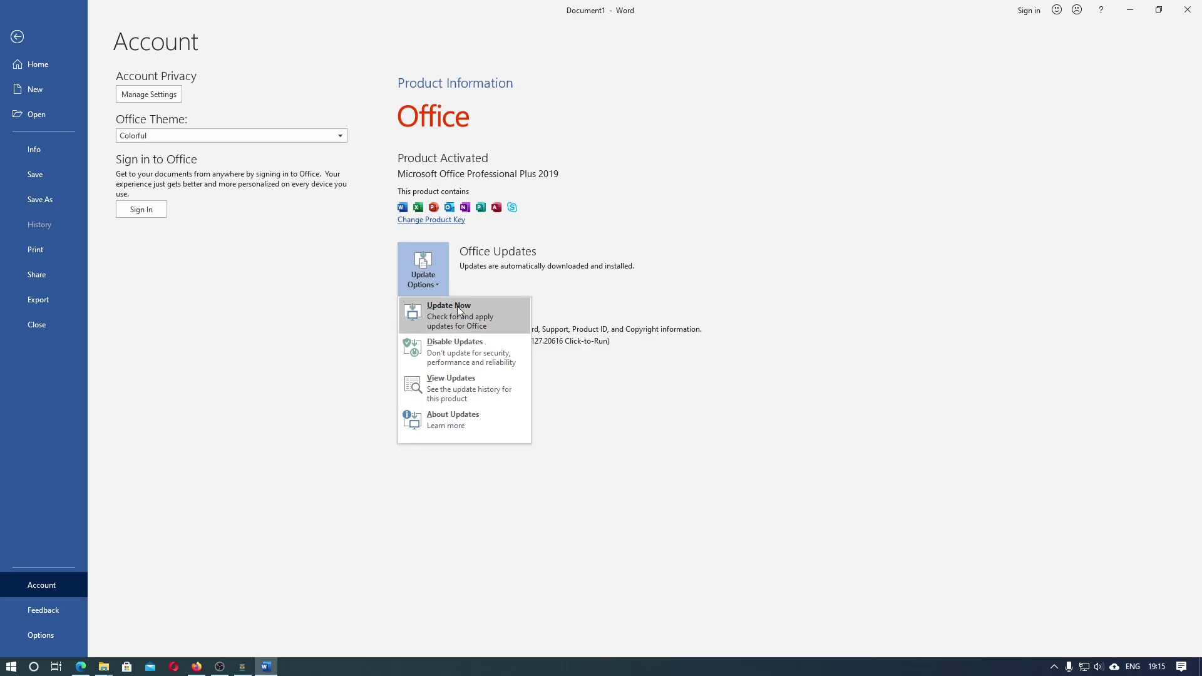